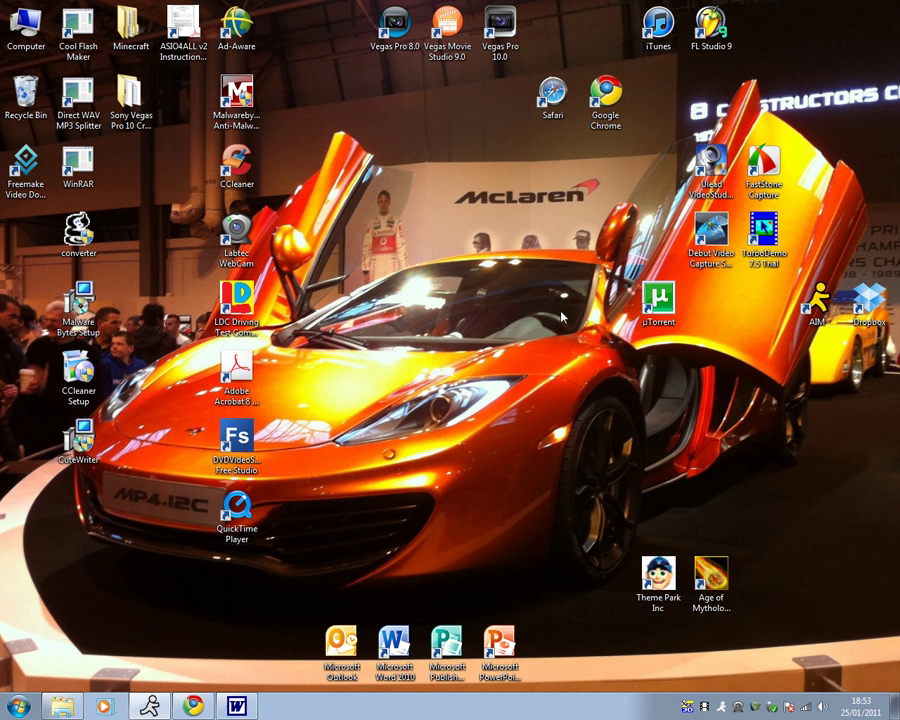
# Start Word 2010 and set the new document's page orientation to Landscape
pyautogui.click(394, 648)
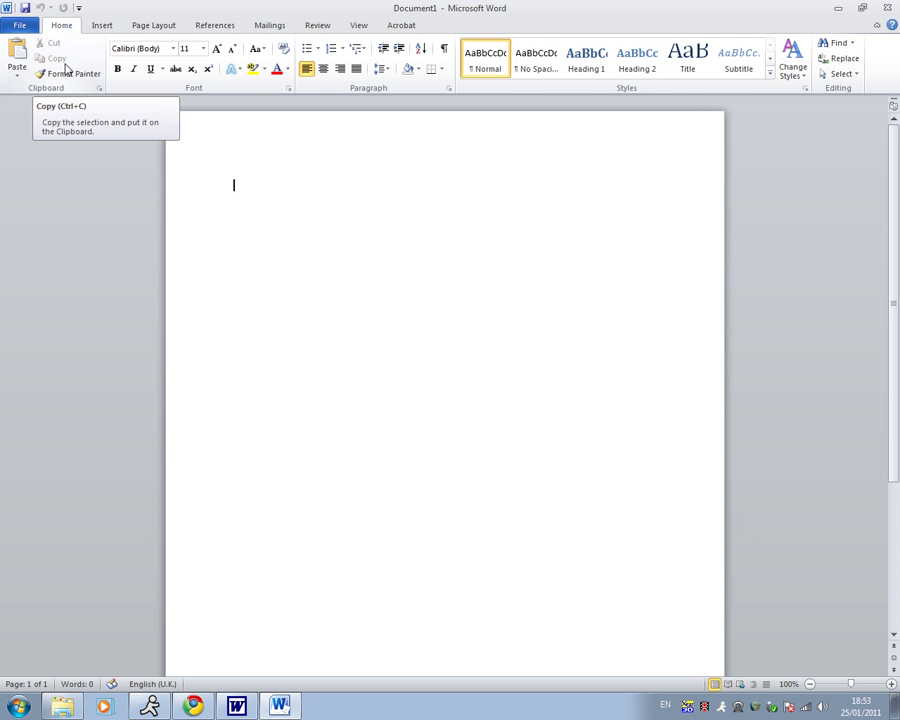
pyautogui.click(150, 25)
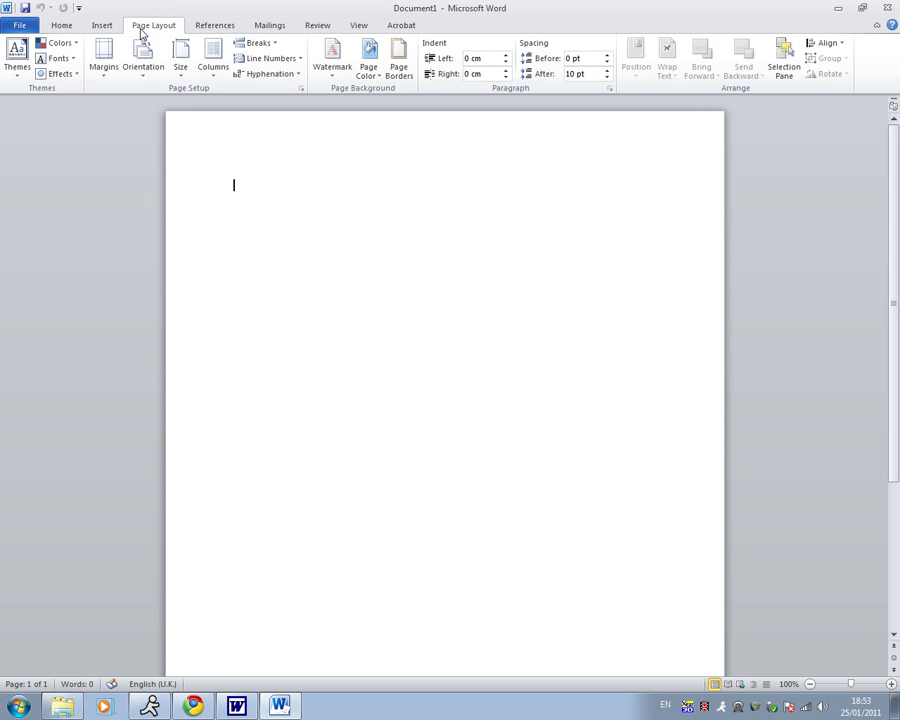
pyautogui.click(143, 58)
pyautogui.click(177, 130)
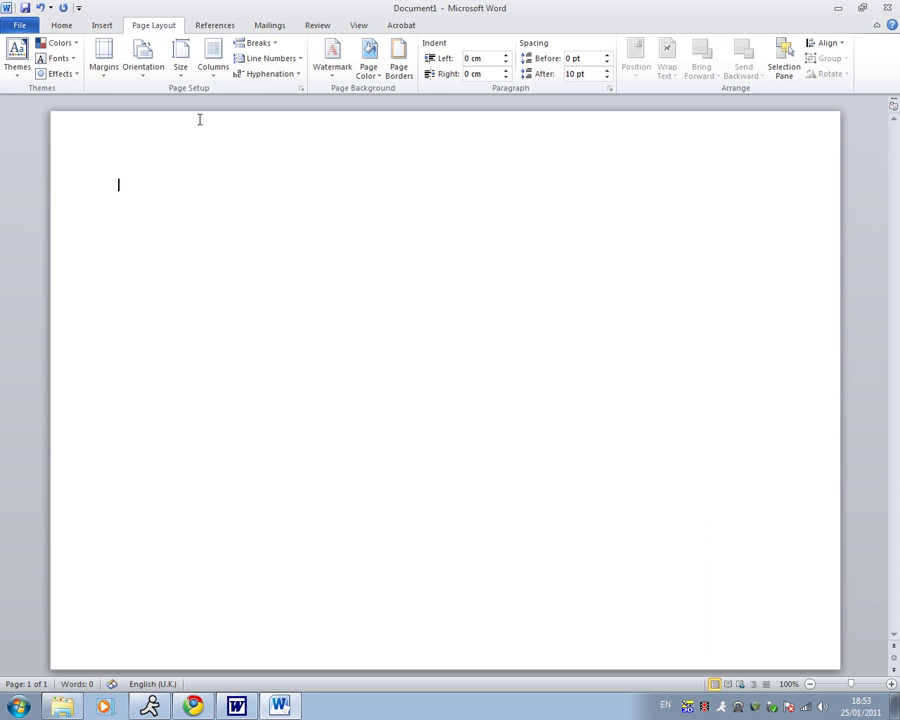
# Make the page background colour black
pyautogui.click(368, 68)
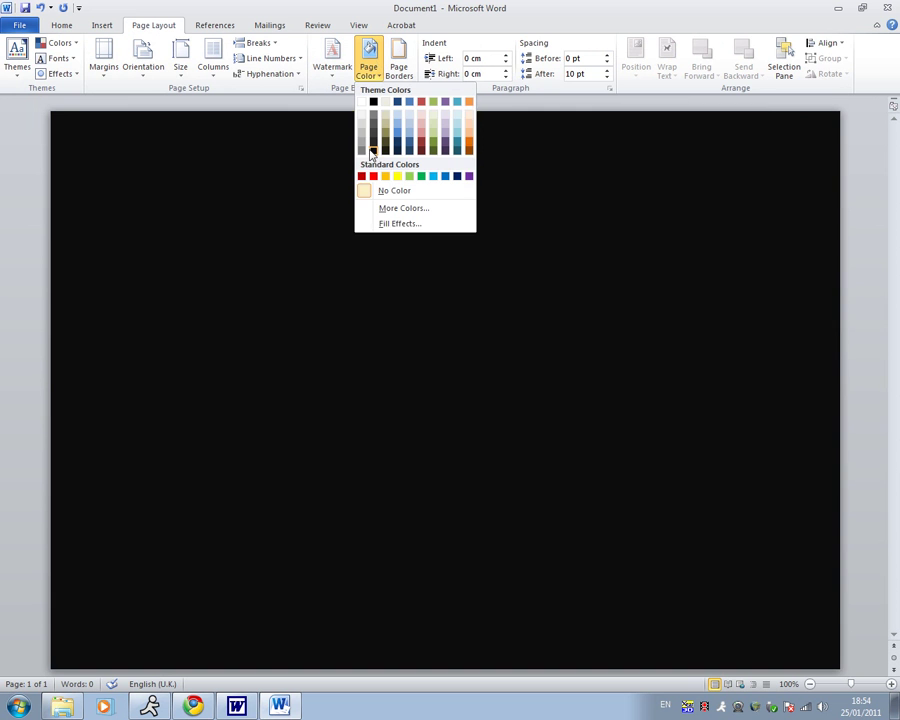
pyautogui.click(371, 152)
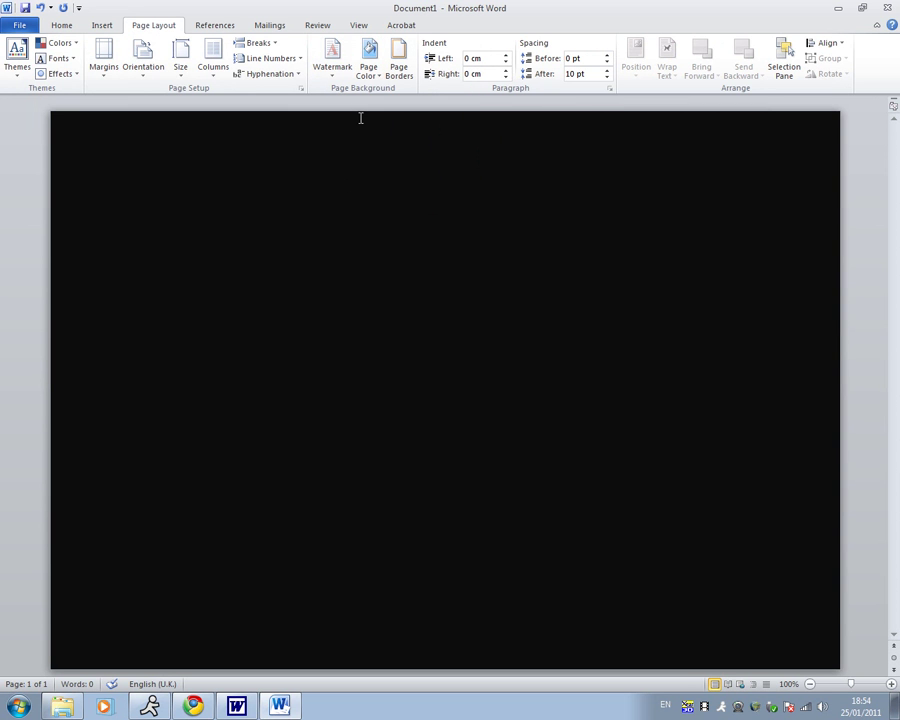
pyautogui.click(366, 70)
pyautogui.click(372, 150)
# Copy a YouTube logo image from Chrome's Google Images results for 'youtube logo'
pyautogui.click(195, 707)
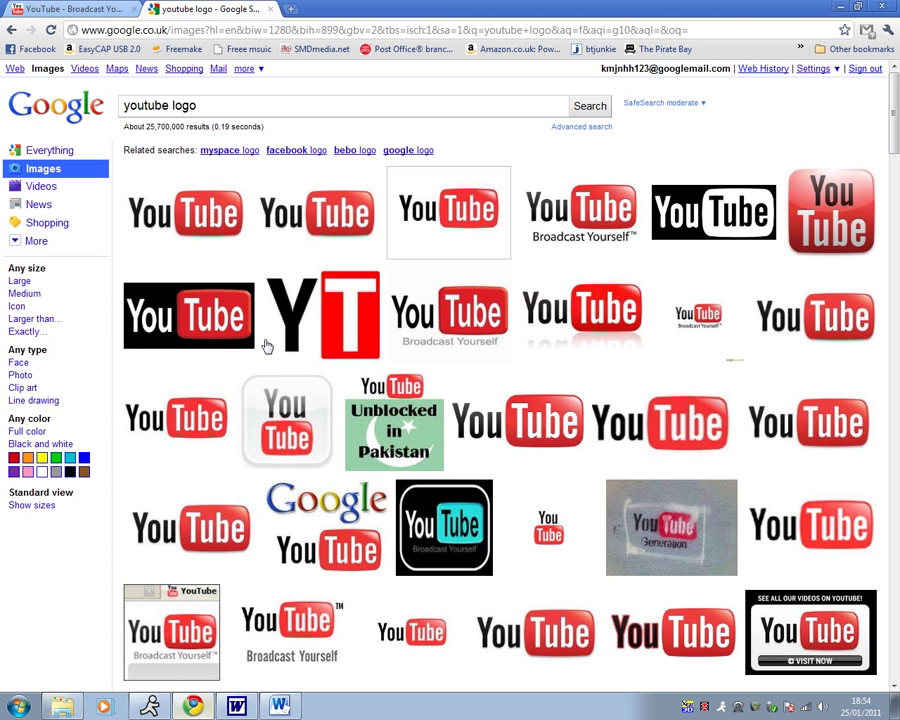
pyautogui.rightClick(321, 216)
pyautogui.click(362, 387)
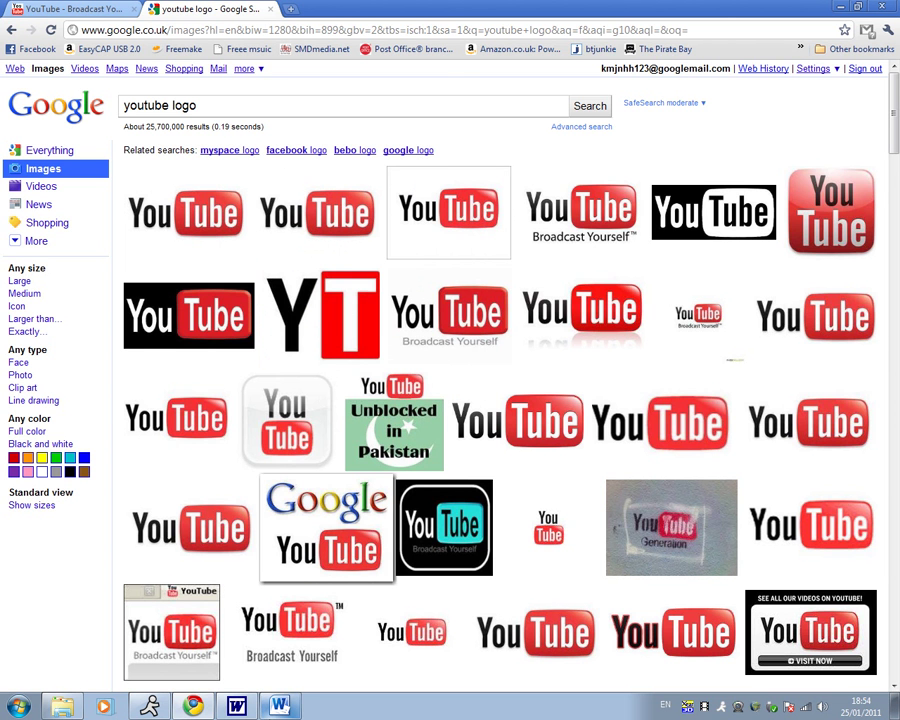
# Paste the copied YouTube logo onto Word's black page
pyautogui.moveTo(328, 525)
pyautogui.click(280, 707)
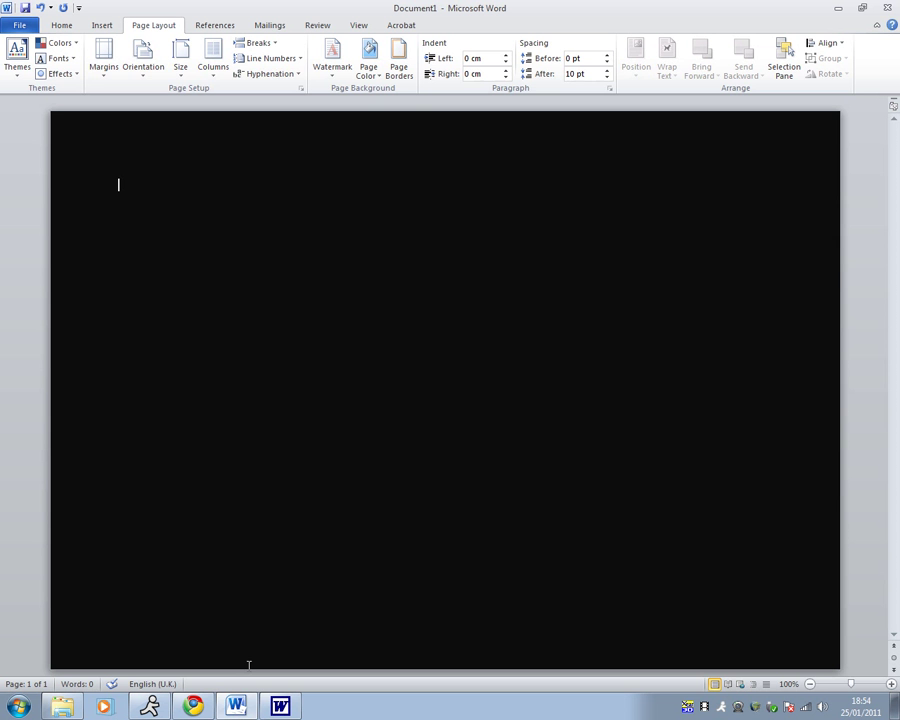
pyautogui.rightClick(282, 373)
pyautogui.click(333, 428)
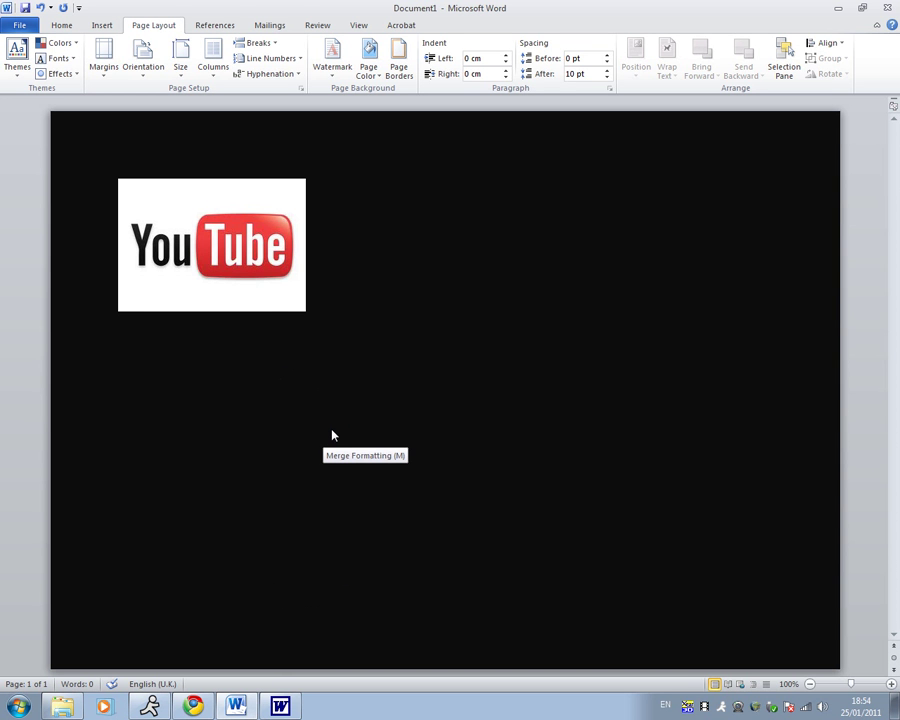
# Set the logo's text wrapping to Through, undoing the accidental move
pyautogui.click(266, 205)
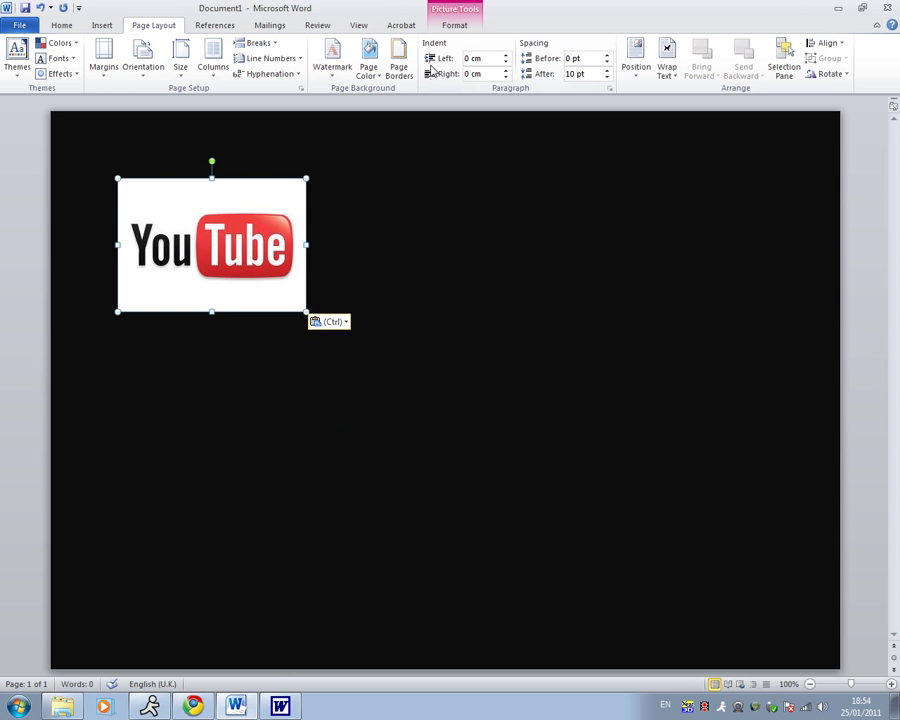
pyautogui.click(455, 25)
pyautogui.click(645, 68)
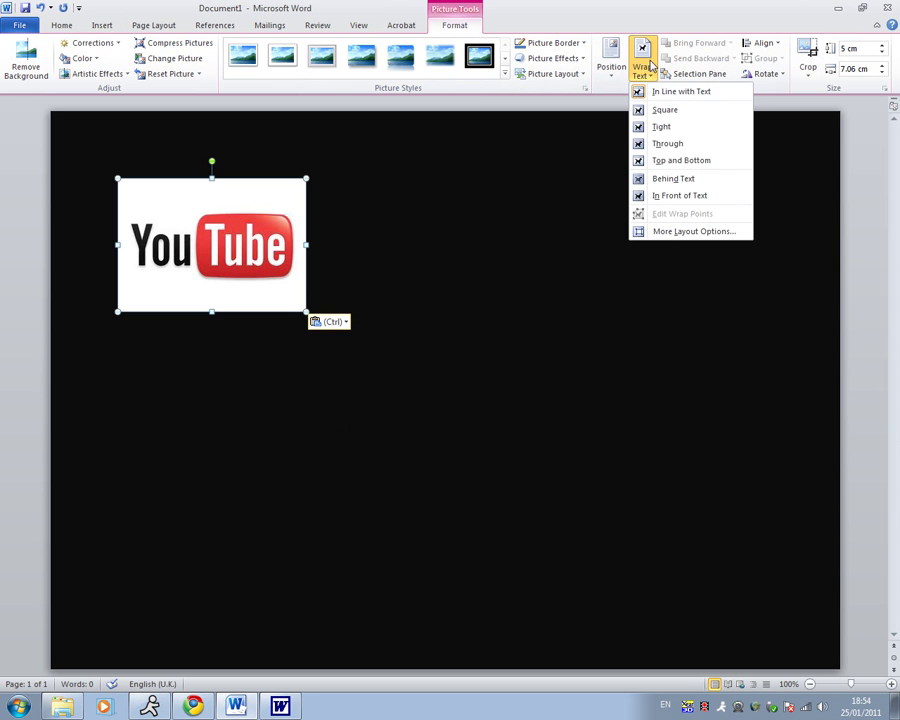
pyautogui.click(678, 147)
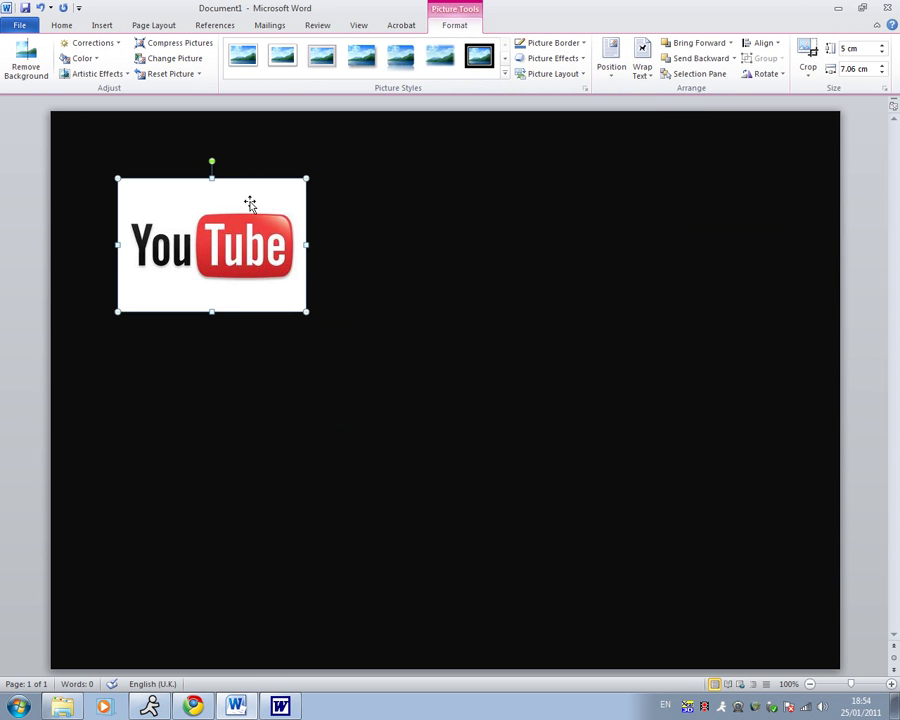
pyautogui.moveTo(251, 201); pyautogui.dragTo(347, 247)
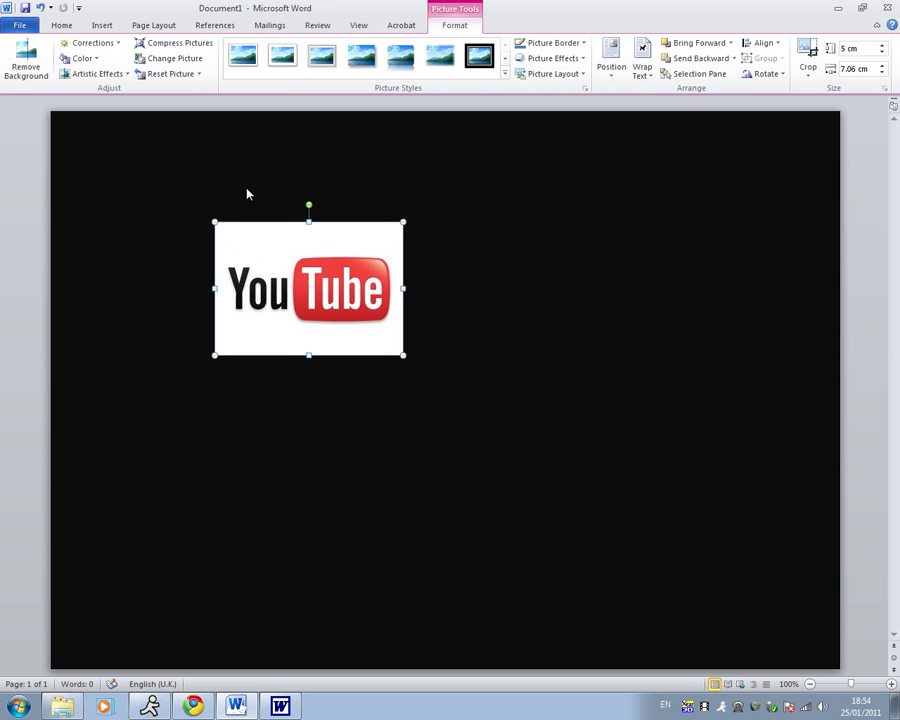
pyautogui.hotkey('ctrl', 'z')
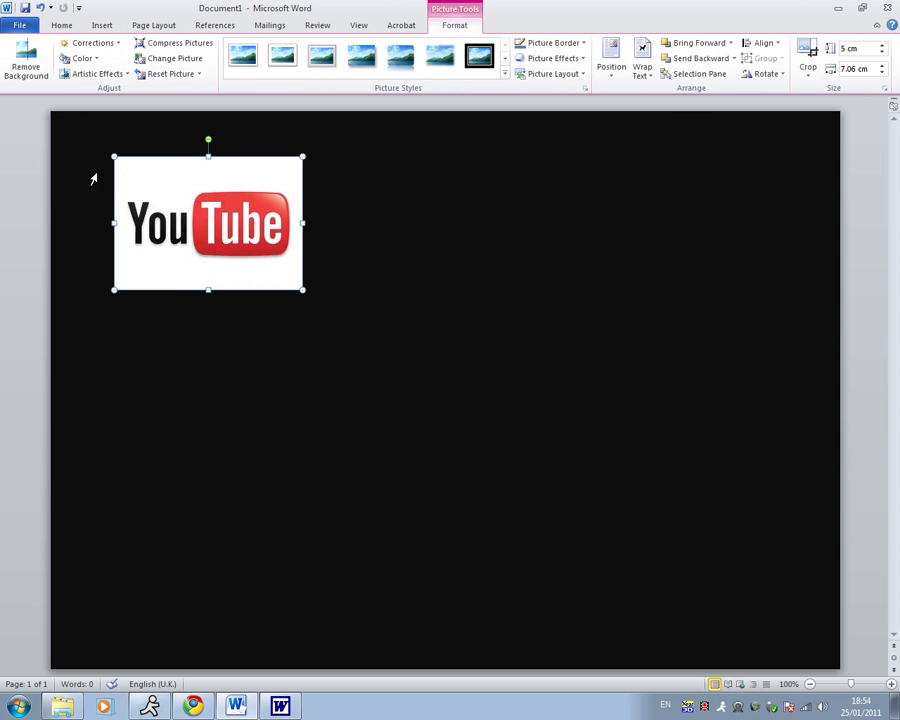
pyautogui.click(131, 143)
pyautogui.click(329, 174)
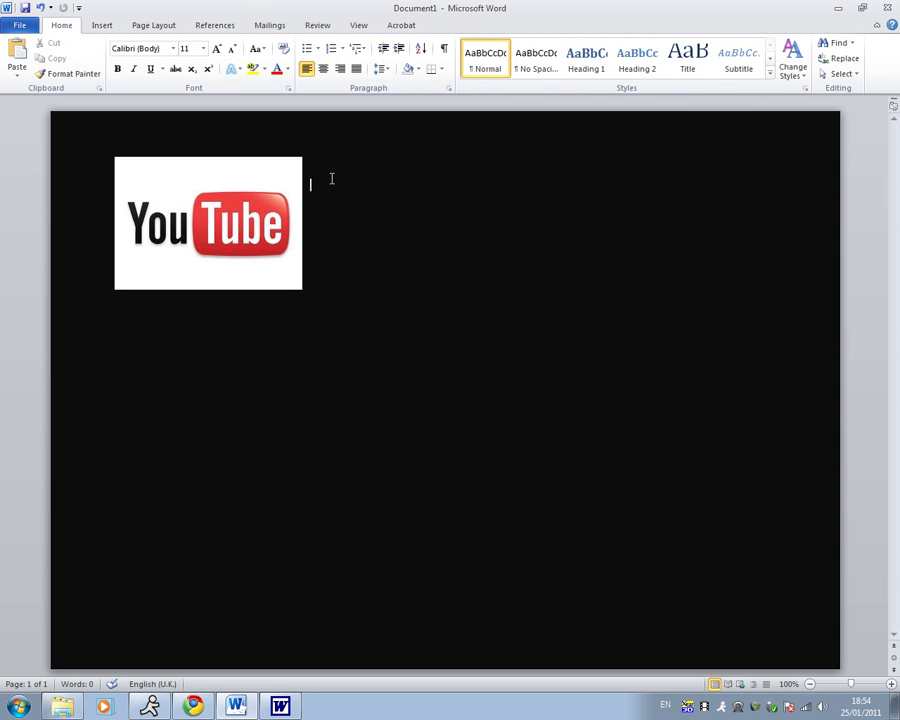
# Add a blank line, move the YouTube logo to the top-left, and send it to back
pyautogui.press('Return')
pyautogui.press('Return')
pyautogui.press('Return')
pyautogui.press('Return')
pyautogui.press('Return')
pyautogui.press('Return')
pyautogui.press('Return')
pyautogui.press('Return')
pyautogui.press('Return')
pyautogui.press('Return')
pyautogui.press('Return')
pyautogui.press('Return')
pyautogui.press('Return')
pyautogui.press('Return')
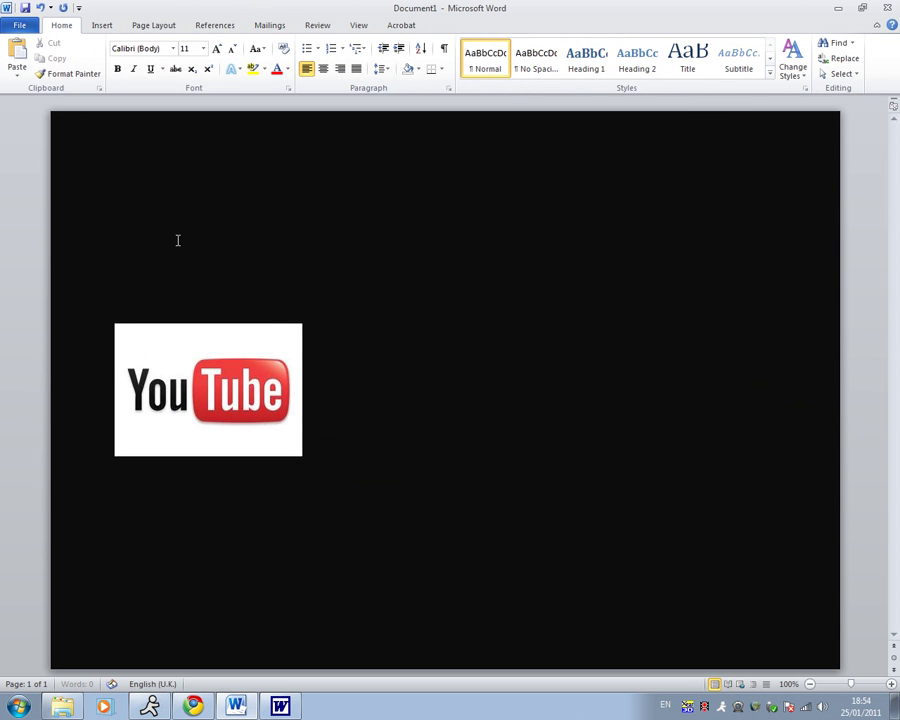
pyautogui.moveTo(200, 445); pyautogui.dragTo(185, 201)
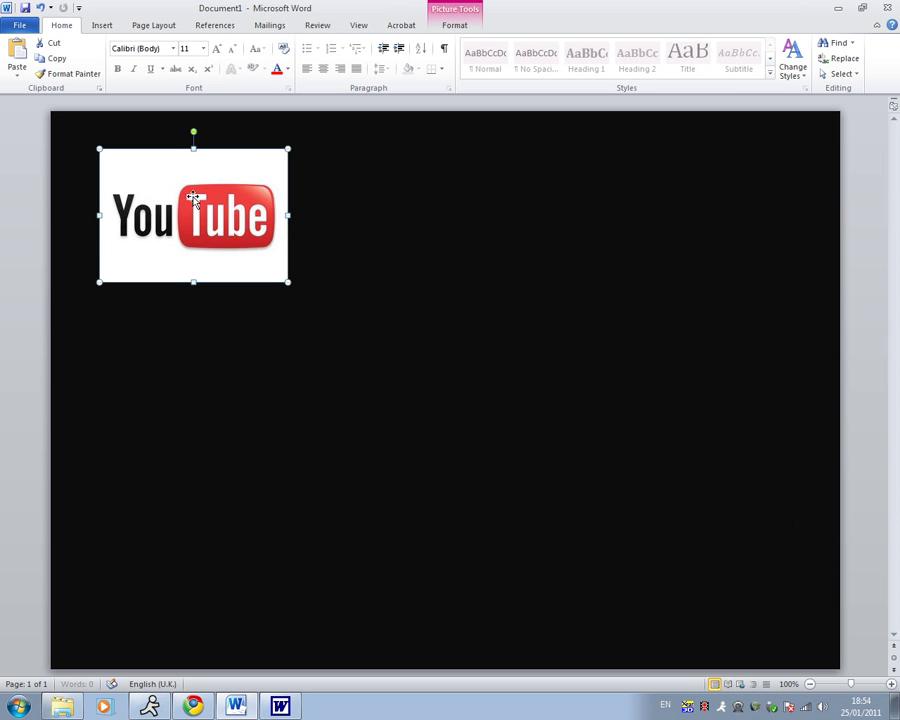
pyautogui.rightClick(218, 187)
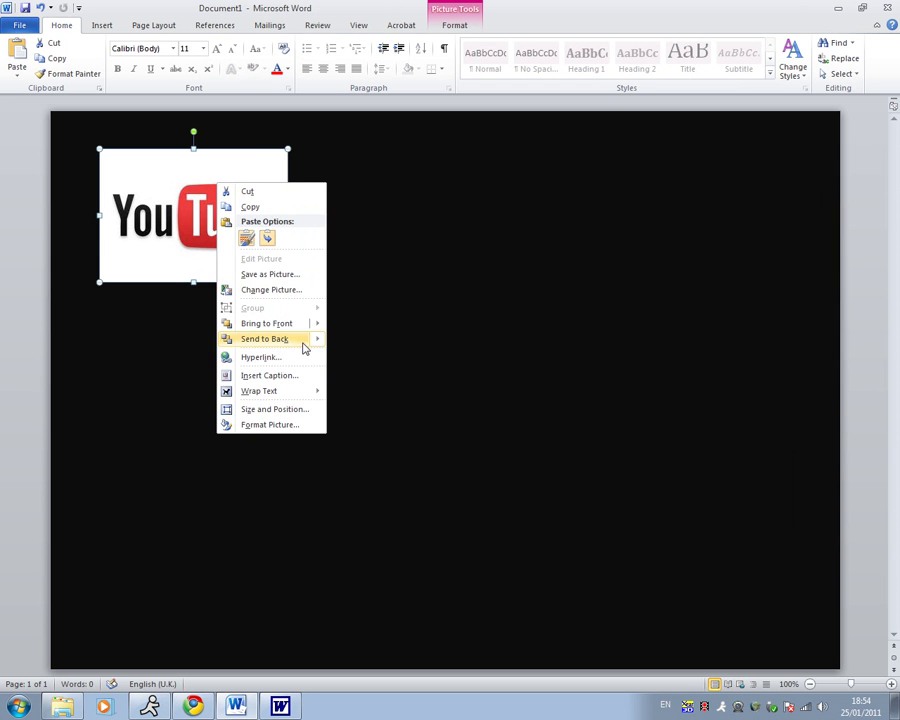
pyautogui.moveTo(302, 342)
pyautogui.click(352, 343)
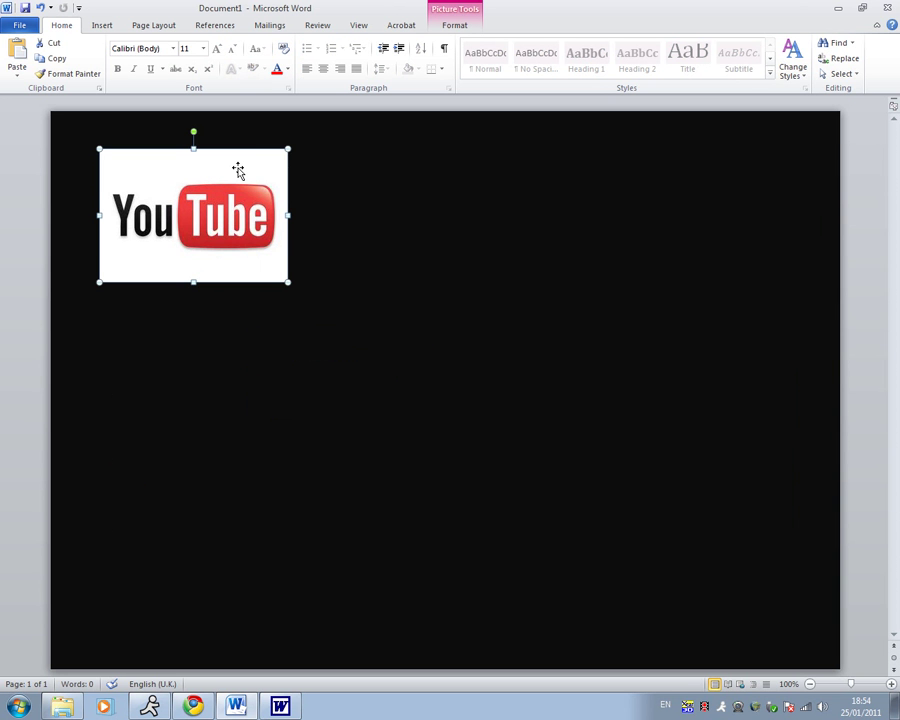
# Set the logo's text wrapping to Behind Text
pyautogui.click(456, 25)
pyautogui.click(639, 64)
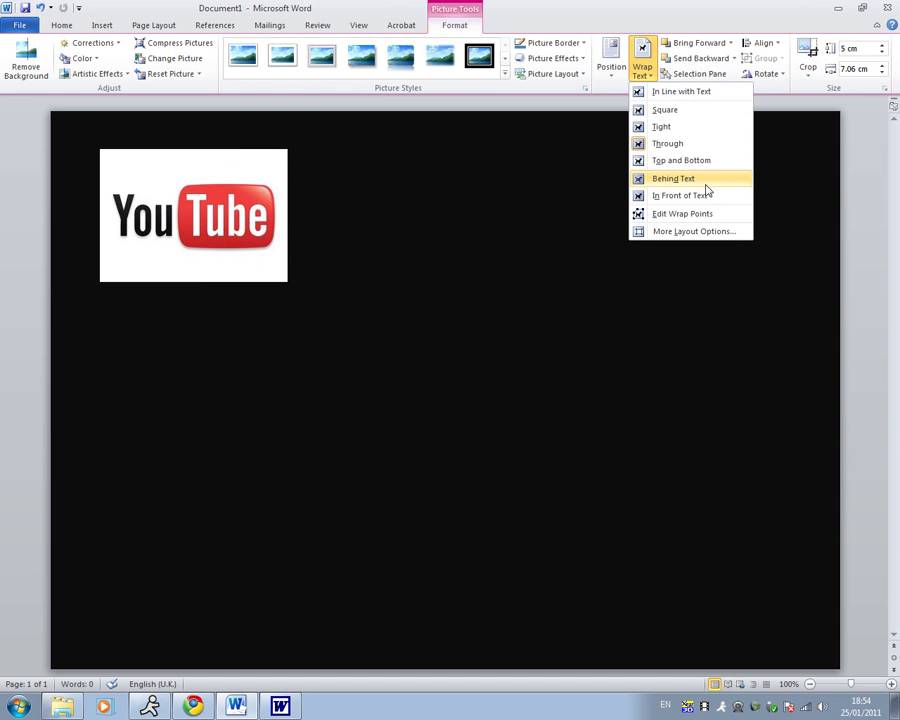
pyautogui.click(706, 186)
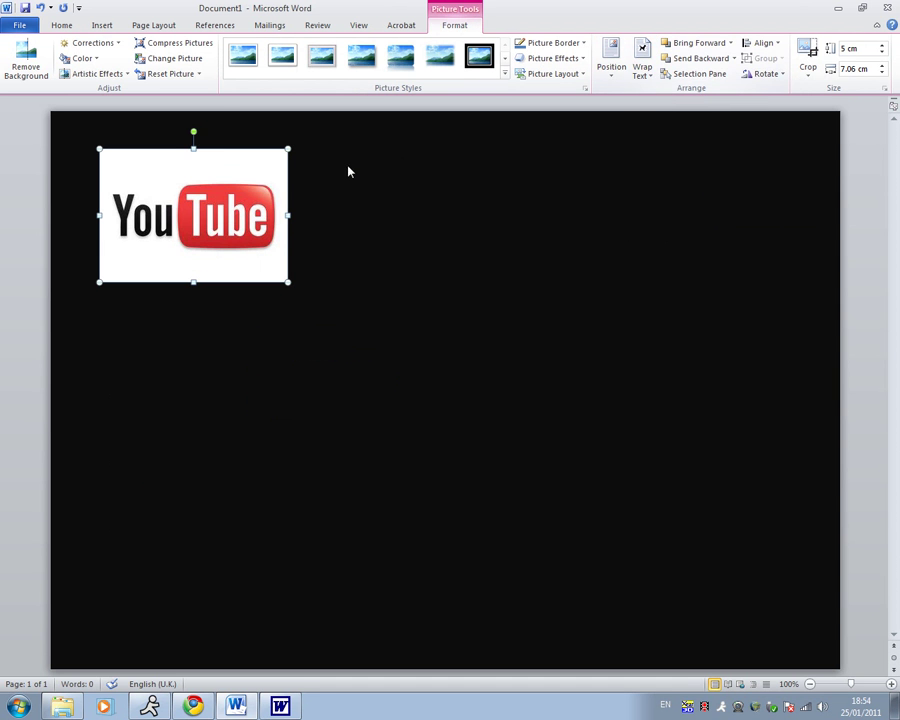
pyautogui.click(258, 128)
# Insert a © symbol and give all the content a dark font colour
pyautogui.click(108, 25)
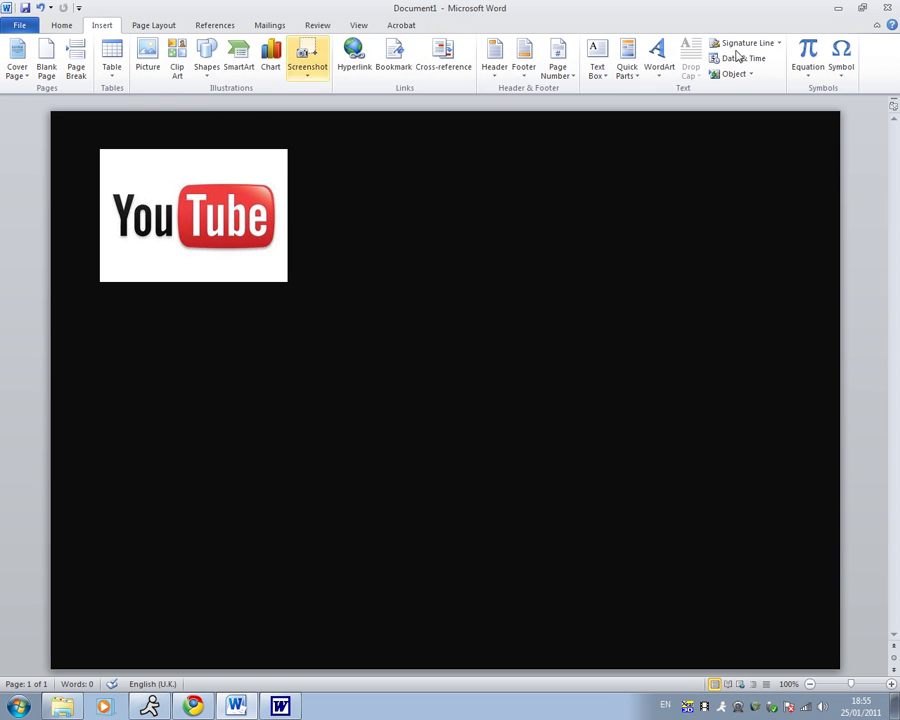
pyautogui.click(841, 60)
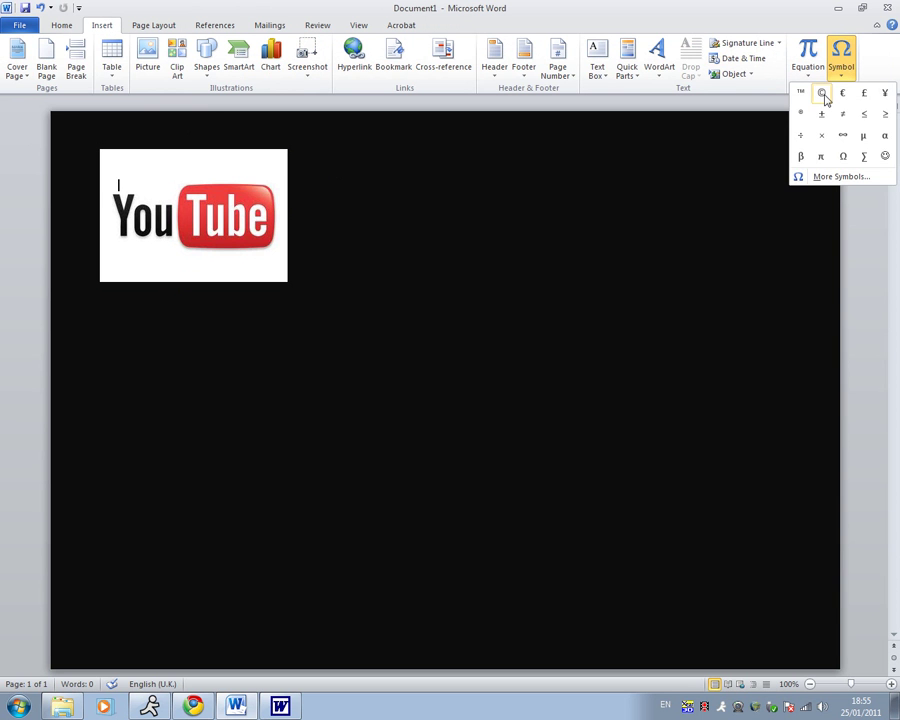
pyautogui.click(822, 94)
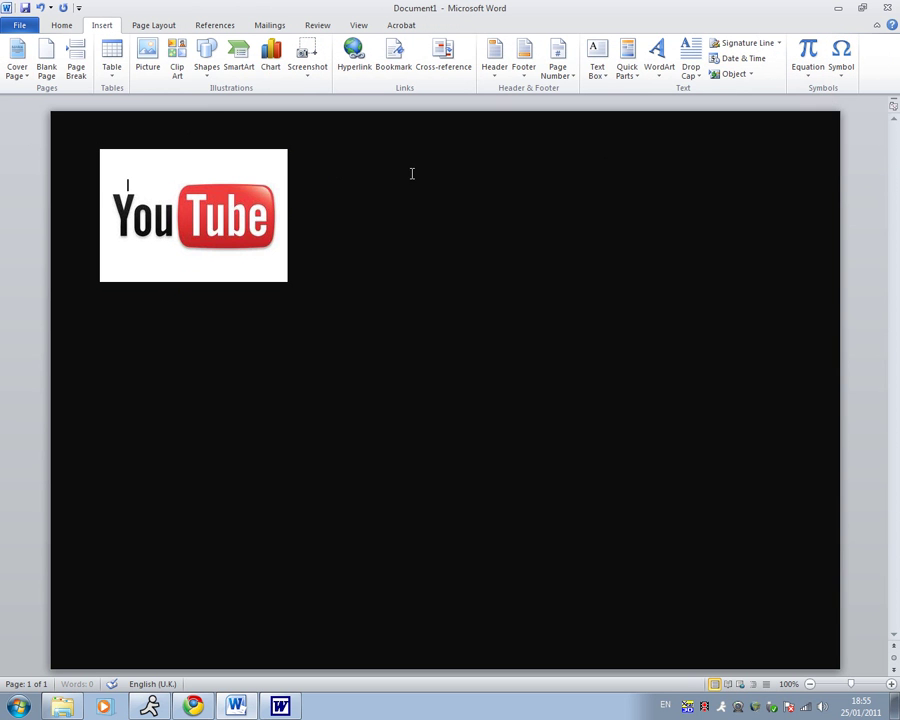
pyautogui.hotkey('ctrl', 'a')
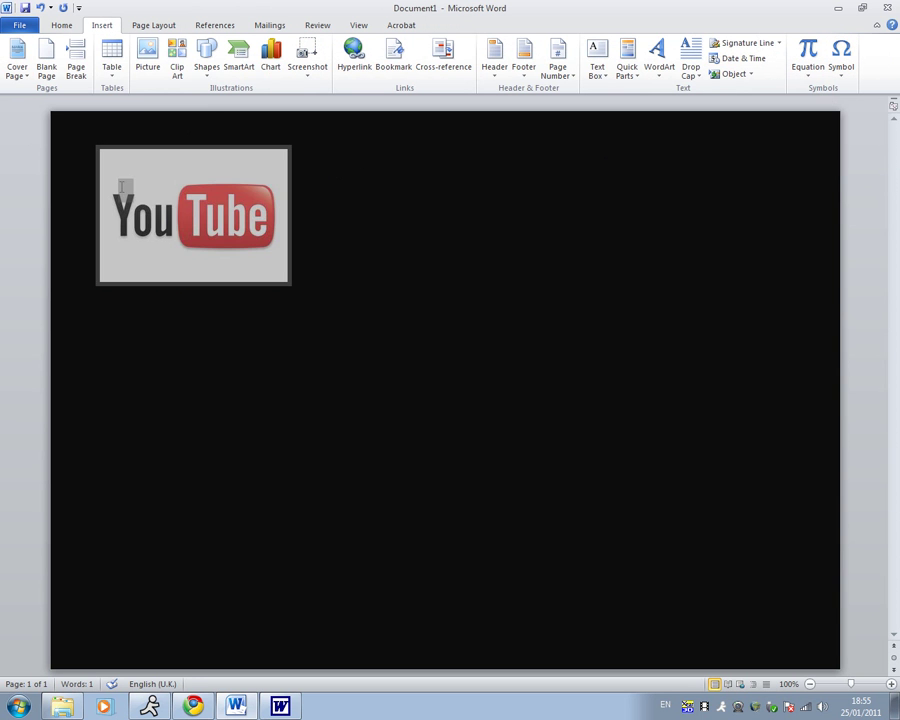
pyautogui.click(227, 173)
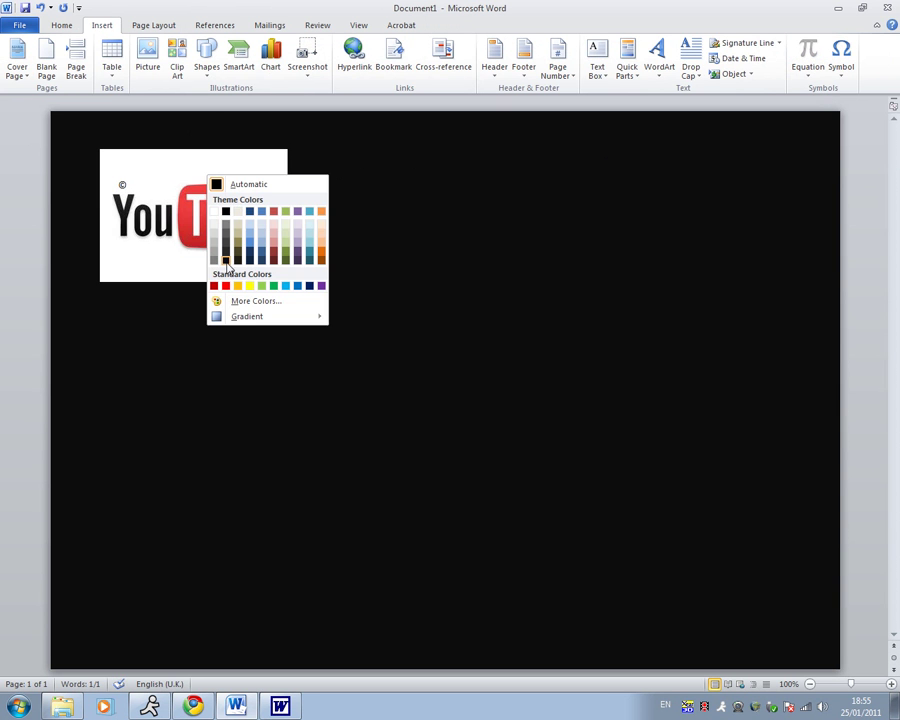
pyautogui.click(227, 263)
# Nudge the YouTube logo slightly down and right with the arrow keys
pyautogui.click(230, 259)
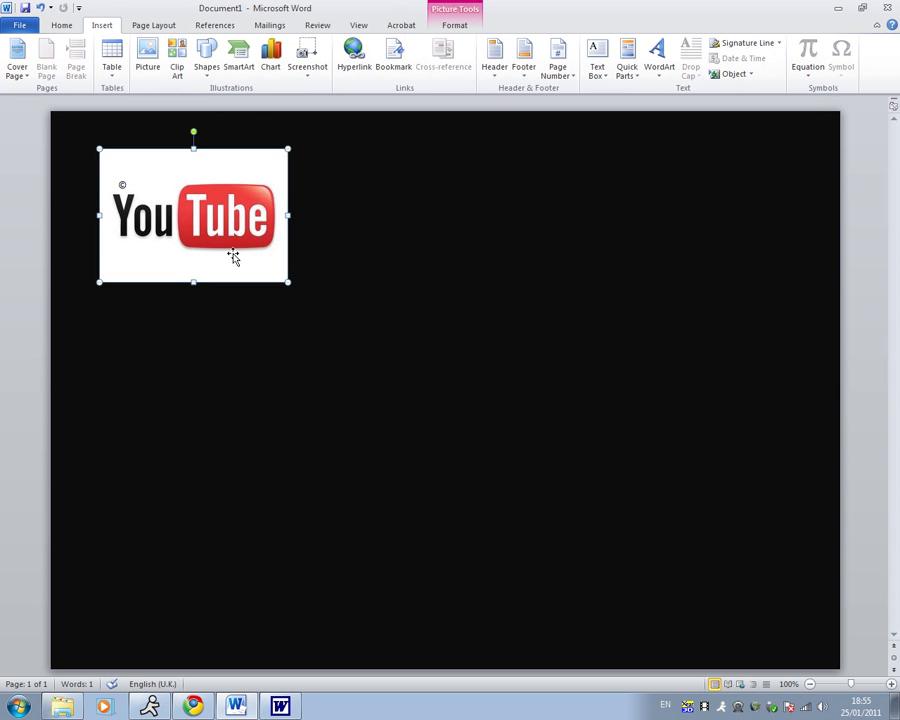
pyautogui.press('Down')
pyautogui.press('Down')
pyautogui.press('Down')
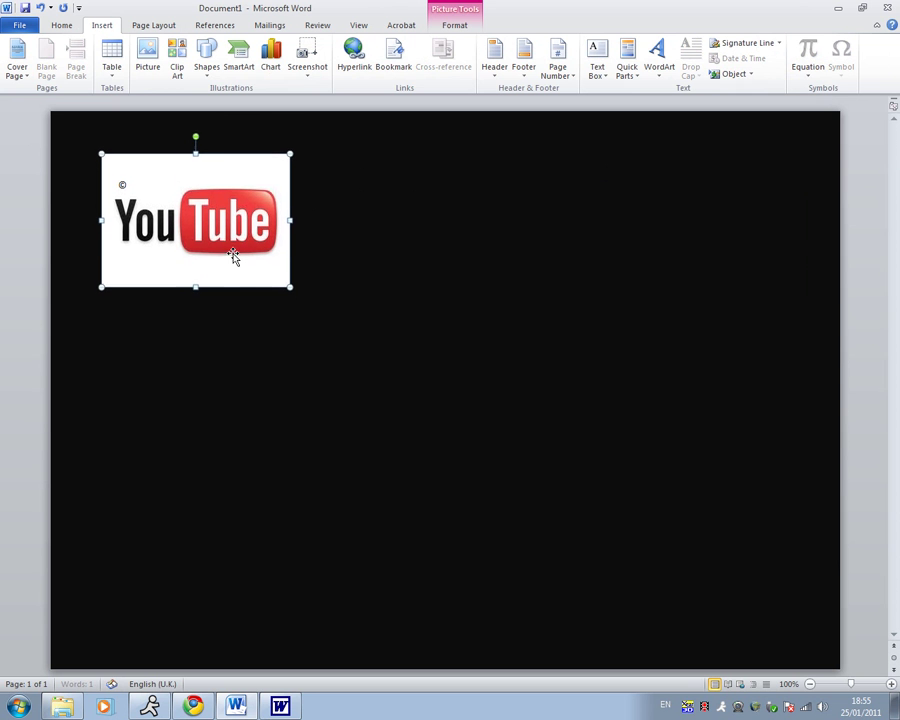
pyautogui.press('Down')
pyautogui.press('Down')
pyautogui.press('Down')
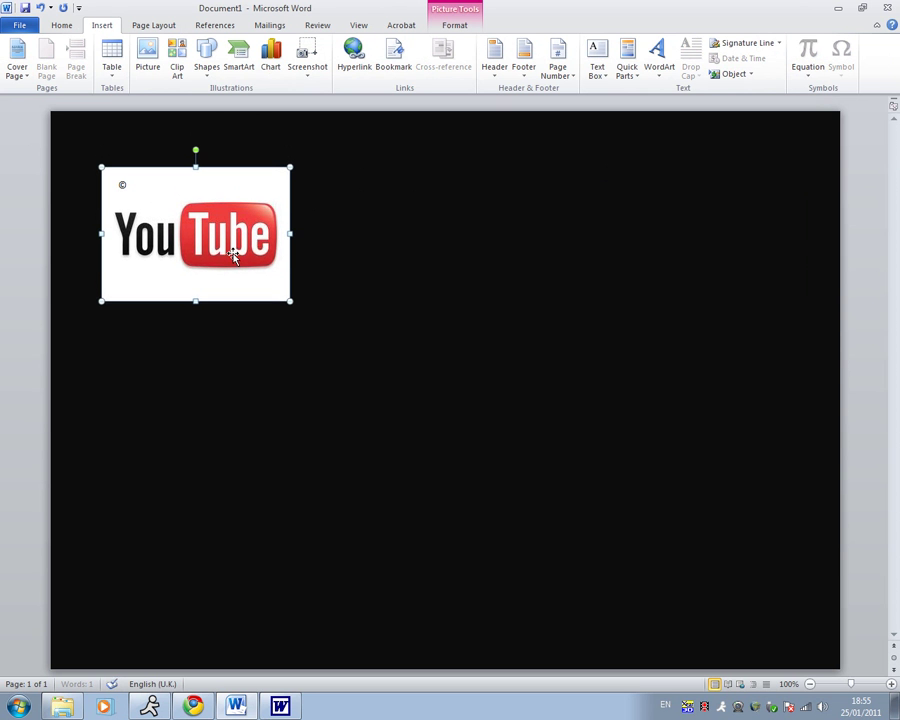
pyautogui.press('Right')
pyautogui.press('Right')
pyautogui.press('Right')
pyautogui.press('Right')
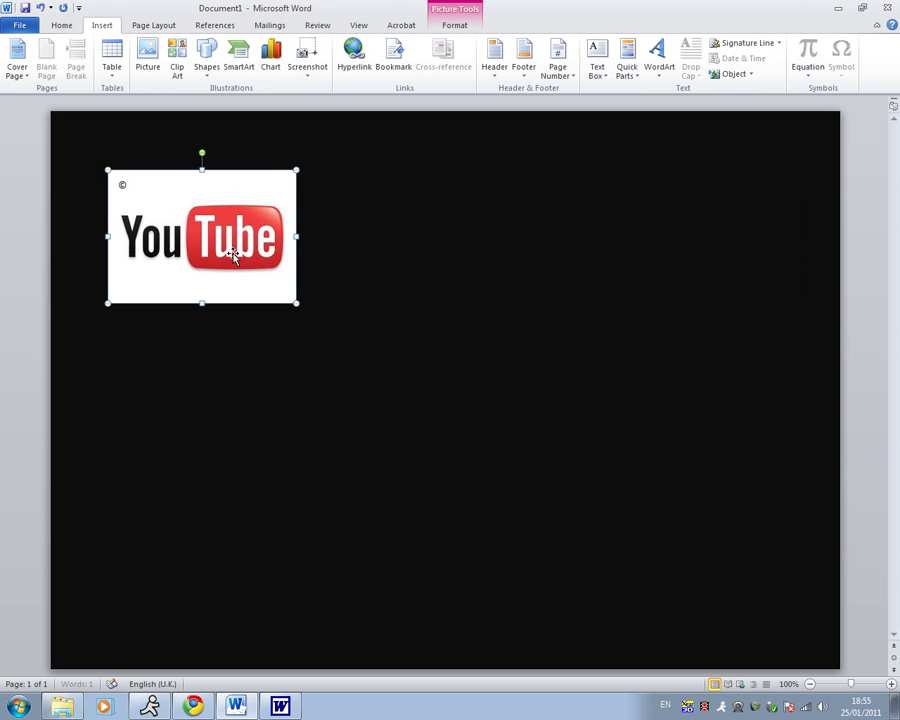
pyautogui.press('Right')
pyautogui.press('Right')
pyautogui.press('Right')
pyautogui.press('Down')
pyautogui.press('Down')
pyautogui.press('Left')
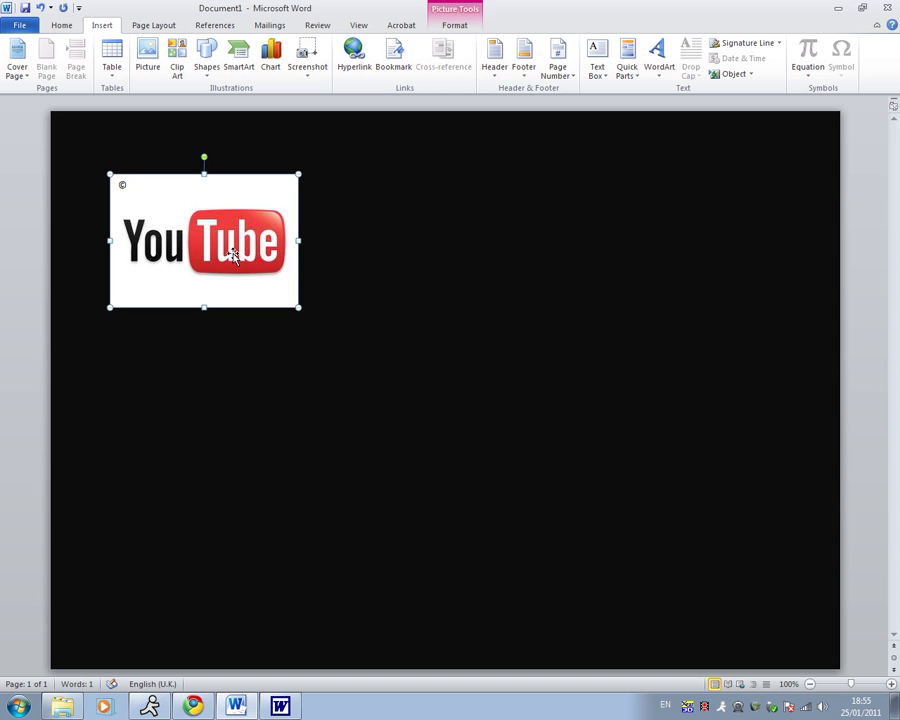
pyautogui.click(130, 184)
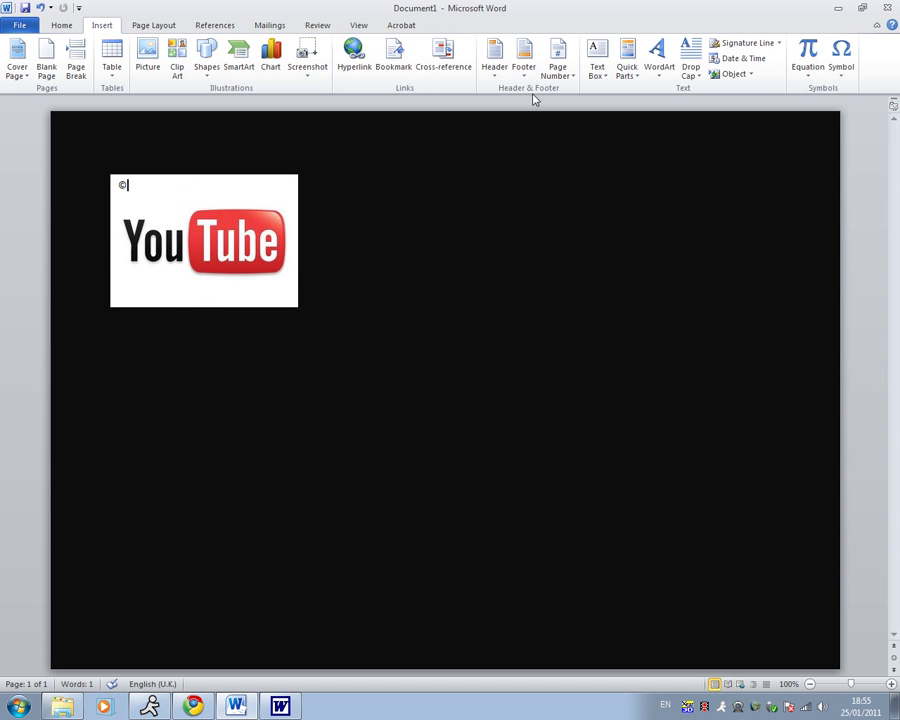
# Insert a ™ after the © and enlarge both symbols to 36 pt
pyautogui.click(838, 68)
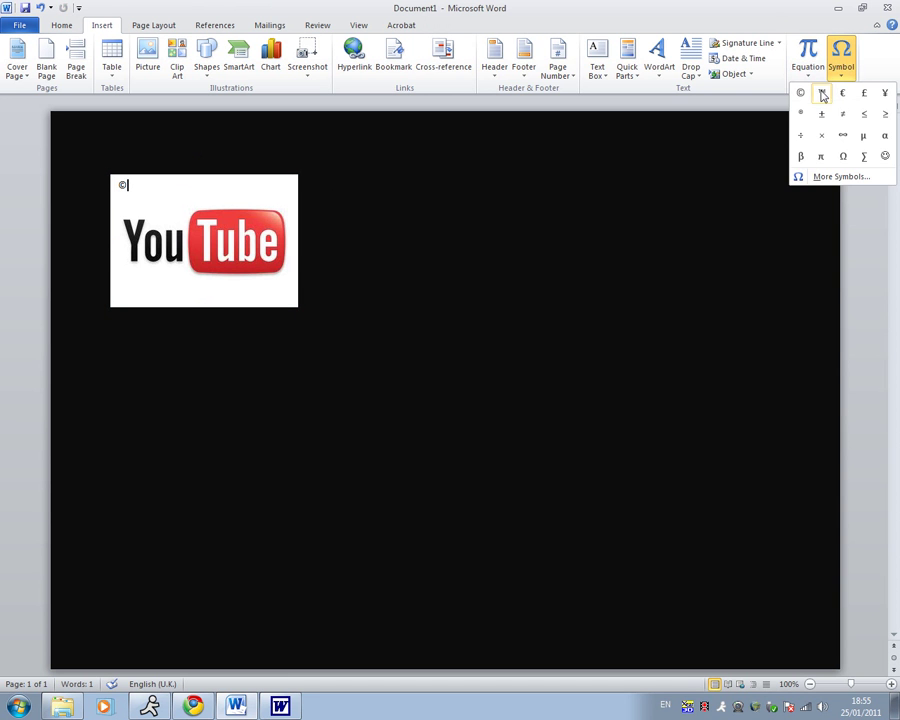
pyautogui.click(821, 93)
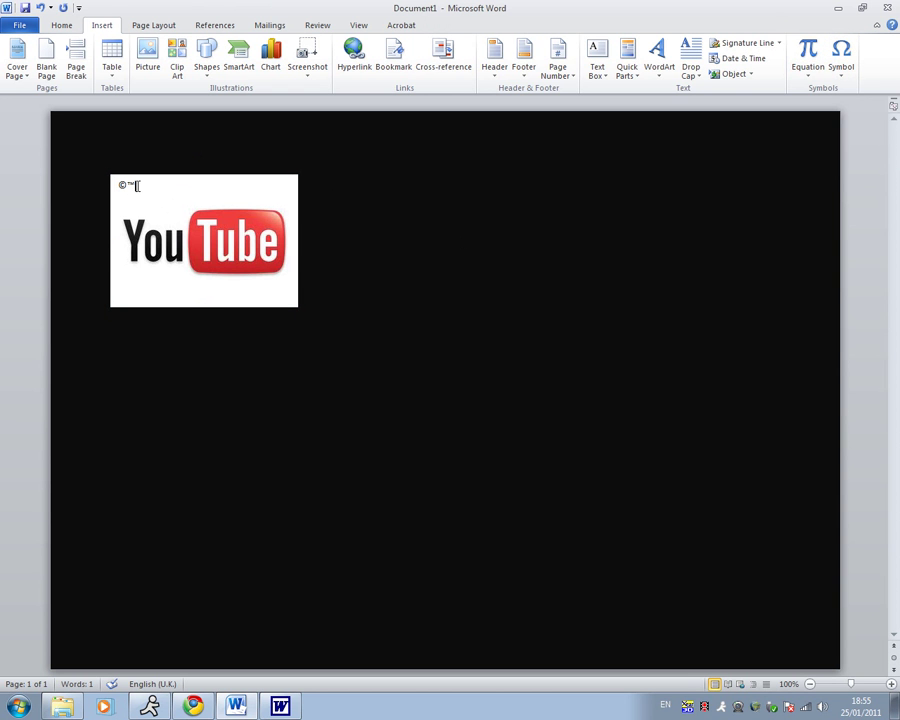
pyautogui.hotkey('ctrl', 'a')
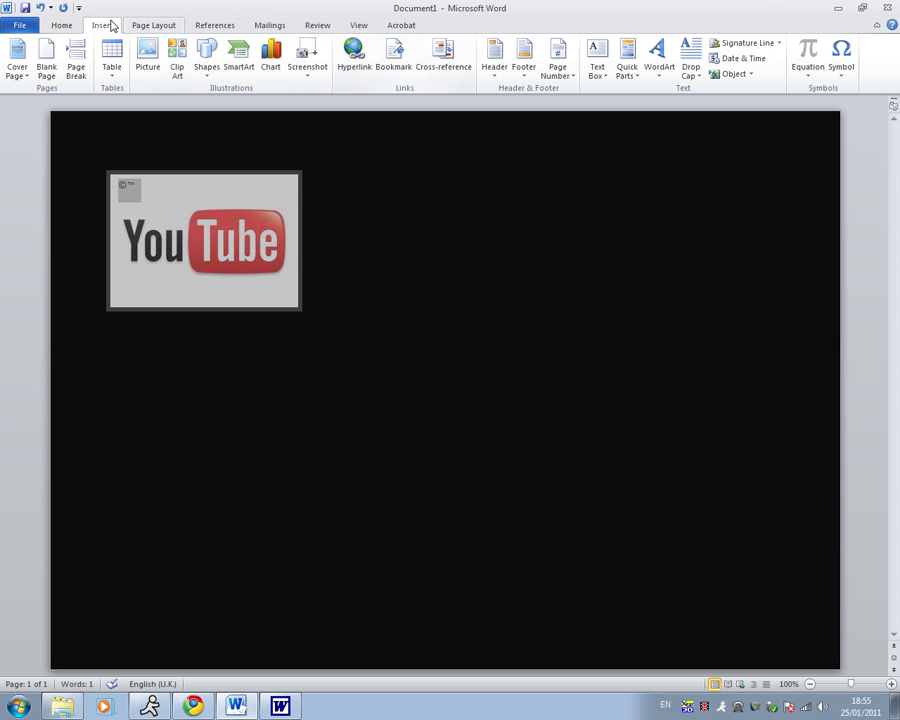
pyautogui.click(76, 25)
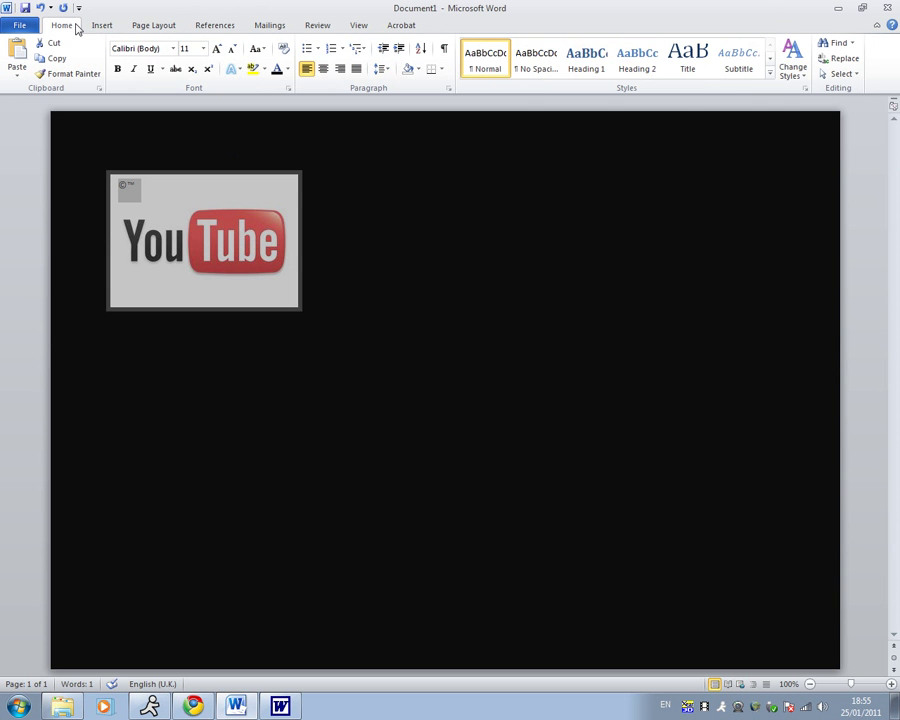
pyautogui.click(217, 48)
pyautogui.click(217, 48)
pyautogui.click(217, 48)
pyautogui.click(217, 48)
pyautogui.click(217, 48)
pyautogui.click(217, 48)
pyautogui.click(217, 48)
pyautogui.click(217, 48)
pyautogui.click(217, 48)
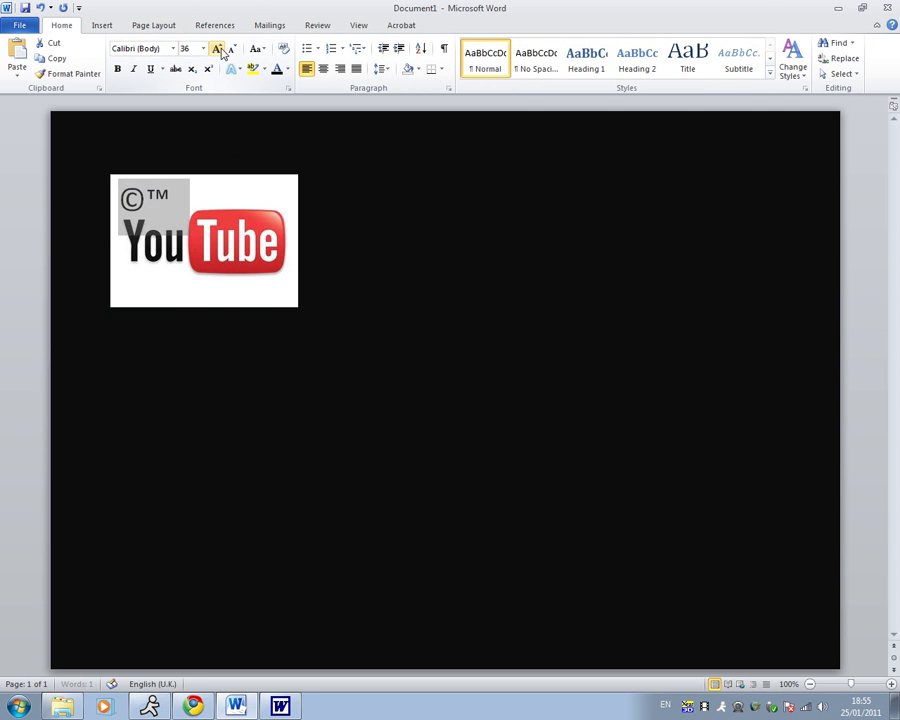
pyautogui.click(217, 48)
pyautogui.hotkey('ctrl', 'z')
pyautogui.click(246, 340)
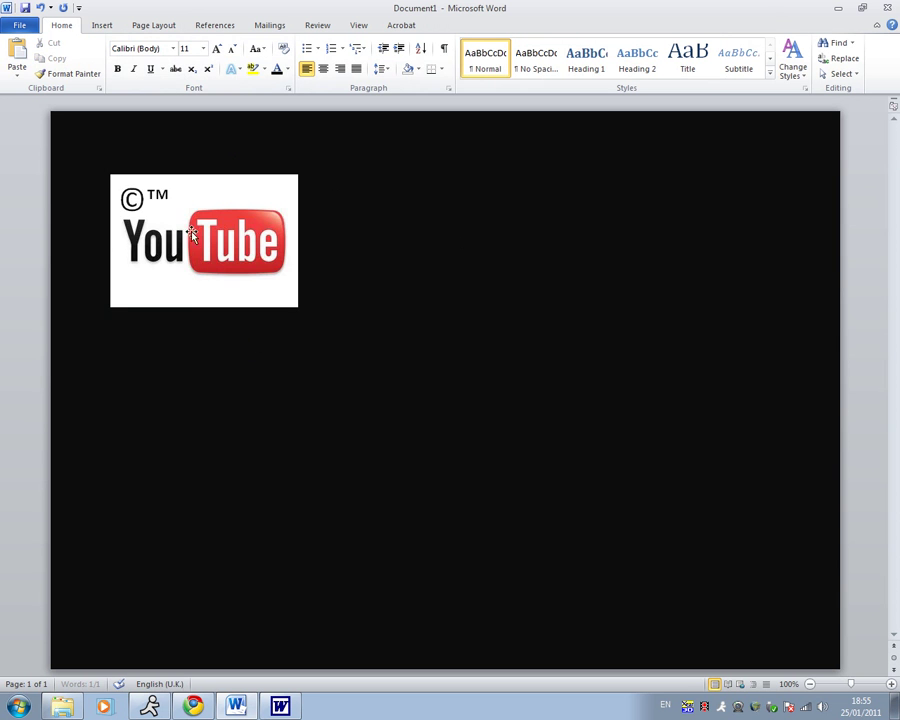
# Colour the ©™ line red
pyautogui.tripleClick(168, 197)
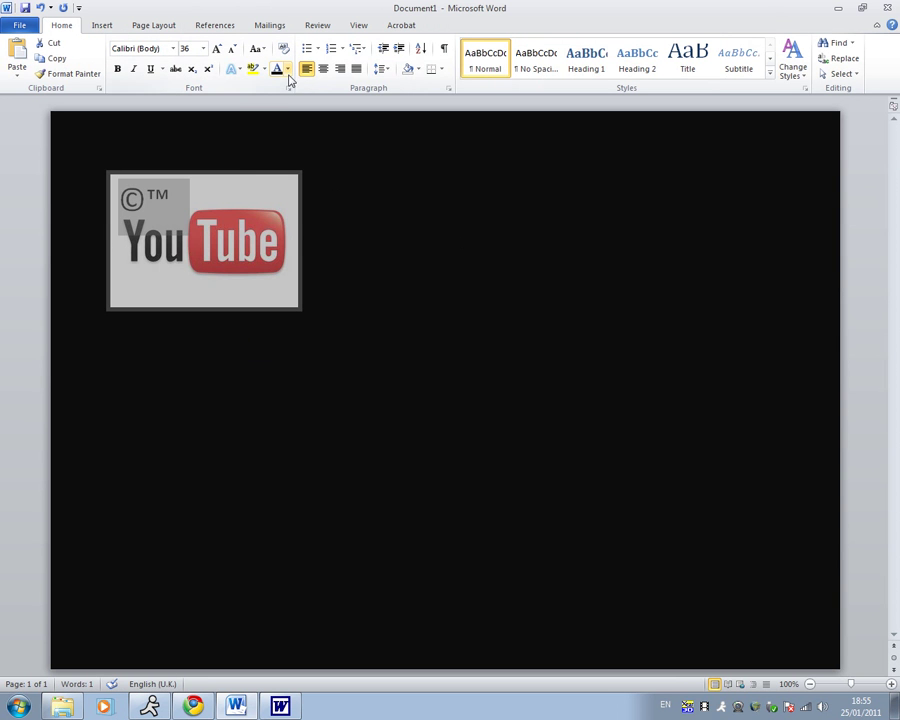
pyautogui.click(287, 69)
pyautogui.click(287, 189)
pyautogui.click(283, 373)
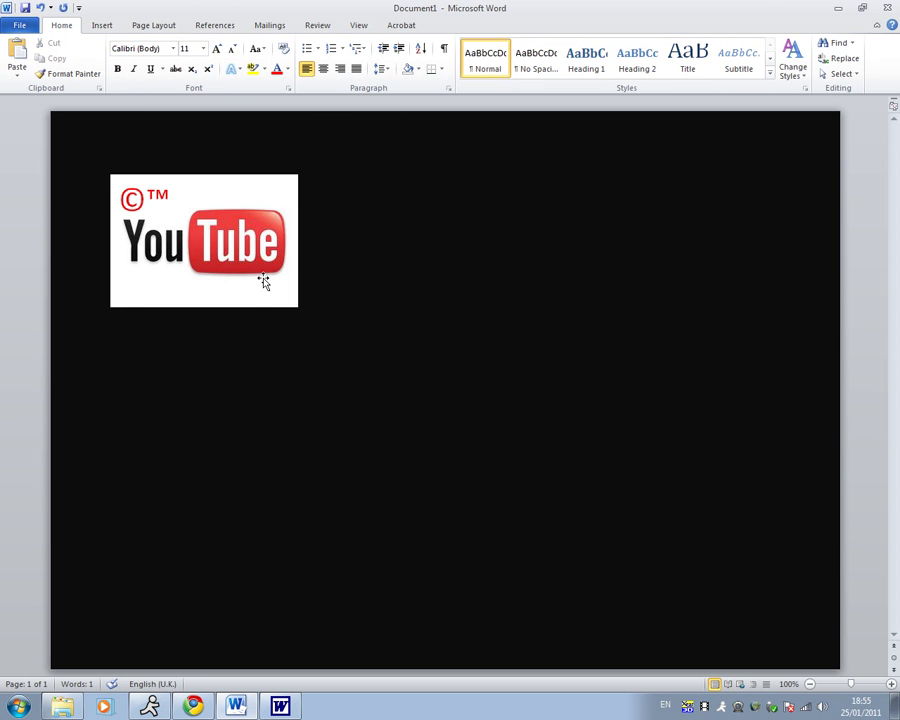